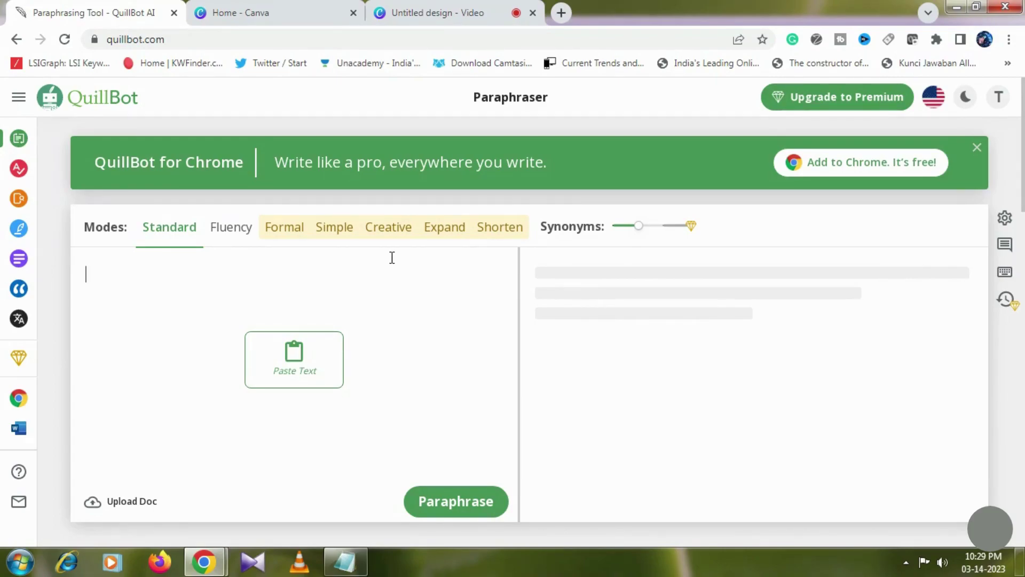
- Enter "i have to go to college" as the source text and paraphrase it in Standard mode
{"action": "type", "text": "i have to "}
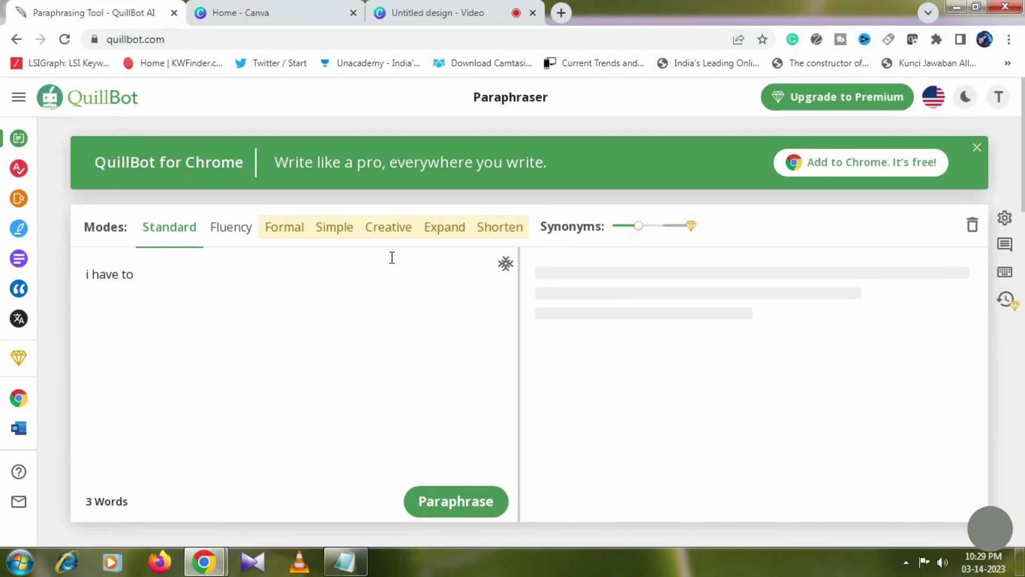
{"action": "type", "text": "go to college"}
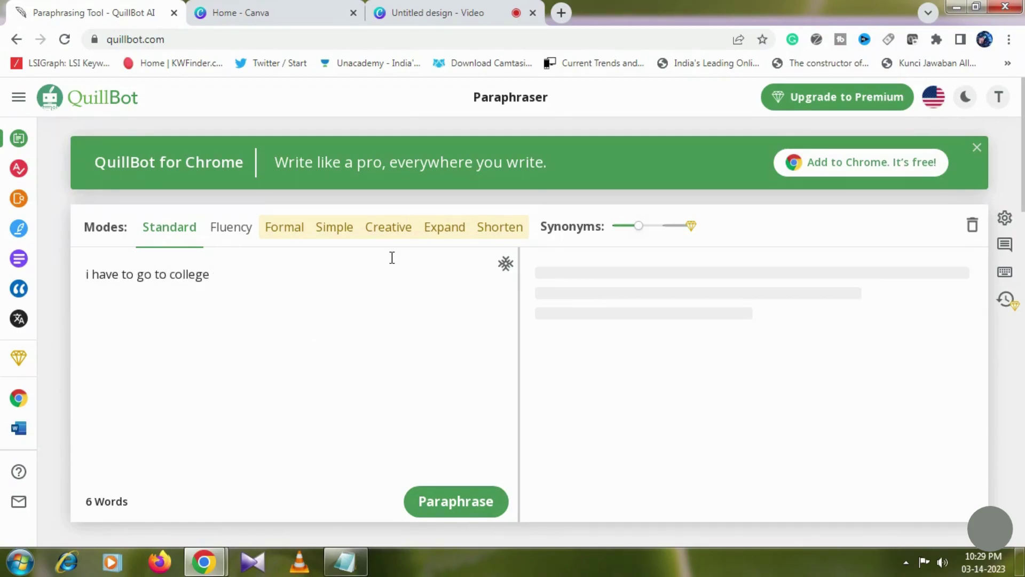
{"action": "left_click", "coordinate": [459, 503]}
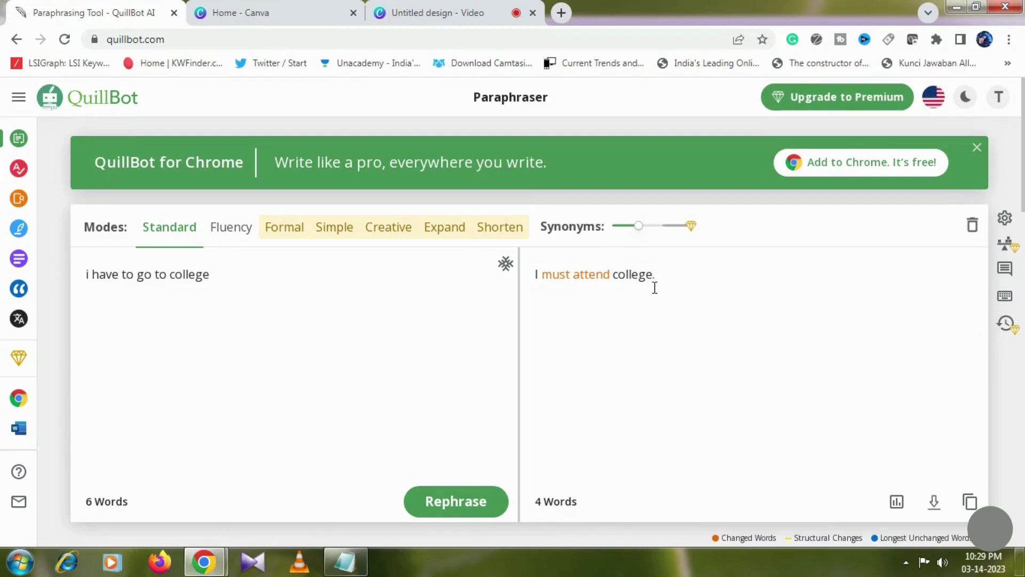
- Replace the source text with "i love you" and paraphrase it in Standard mode
{"action": "left_click", "coordinate": [216, 277]}
{"action": "key", "text": "BackSpace"}
{"action": "key", "text": "BackSpace"}
{"action": "key", "text": "BackSpace"}
{"action": "key", "text": "BackSpace"}
{"action": "key", "text": "BackSpace"}
{"action": "key", "text": "BackSpace"}
{"action": "key", "text": "BackSpace"}
{"action": "key", "text": "BackSpace"}
{"action": "key", "text": "BackSpace"}
{"action": "key", "text": "BackSpace"}
{"action": "key", "text": "BackSpace"}
{"action": "key", "text": "BackSpace"}
{"action": "key", "text": "BackSpace"}
{"action": "key", "text": "BackSpace"}
{"action": "key", "text": "BackSpace"}
{"action": "key", "text": "BackSpace"}
{"action": "key", "text": "BackSpace"}
{"action": "key", "text": "BackSpace"}
{"action": "key", "text": "BackSpace"}
{"action": "key", "text": "BackSpace"}
{"action": "key", "text": "BackSpace"}
{"action": "type", "text": "i lobe"}
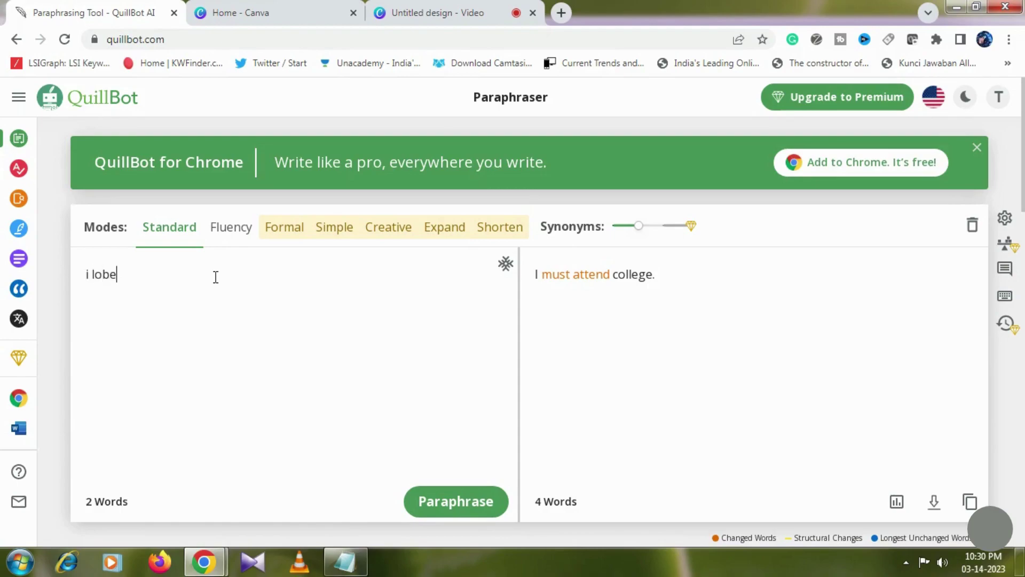
{"action": "key", "text": "BackSpace"}
{"action": "key", "text": "BackSpace"}
{"action": "key", "text": "BackSpace"}
{"action": "type", "text": "ve you"}
{"action": "left_click", "coordinate": [458, 496]}
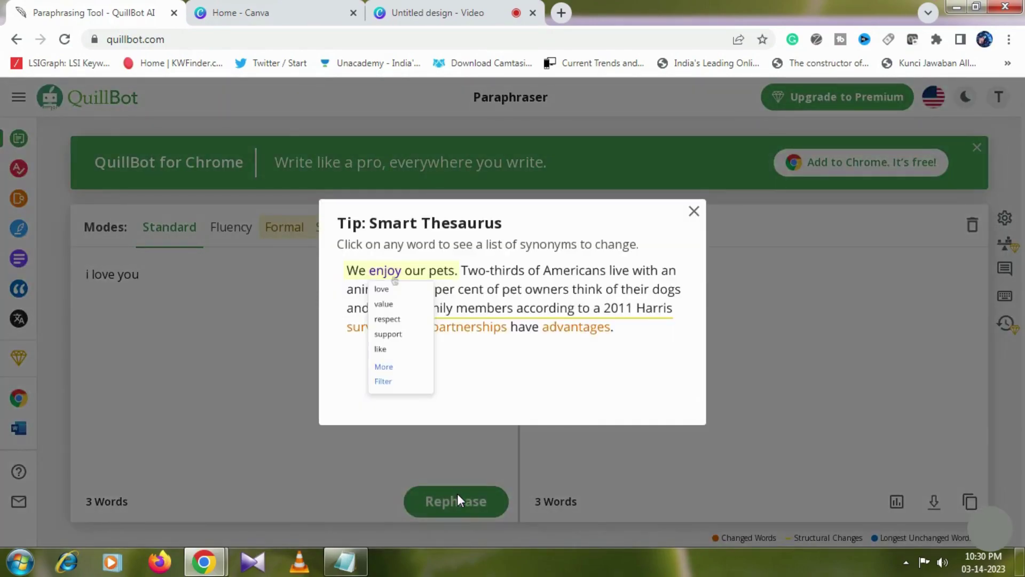
- Dismiss the Smart Thesaurus tip and expand the side menu to show the tool names
{"action": "left_click", "coordinate": [693, 222]}
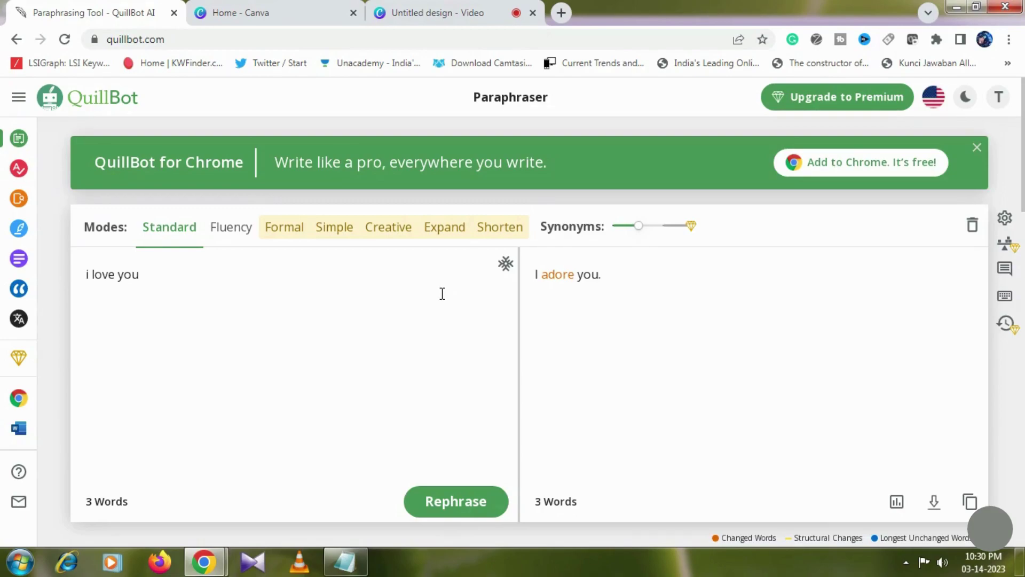
{"action": "left_click", "coordinate": [20, 99]}
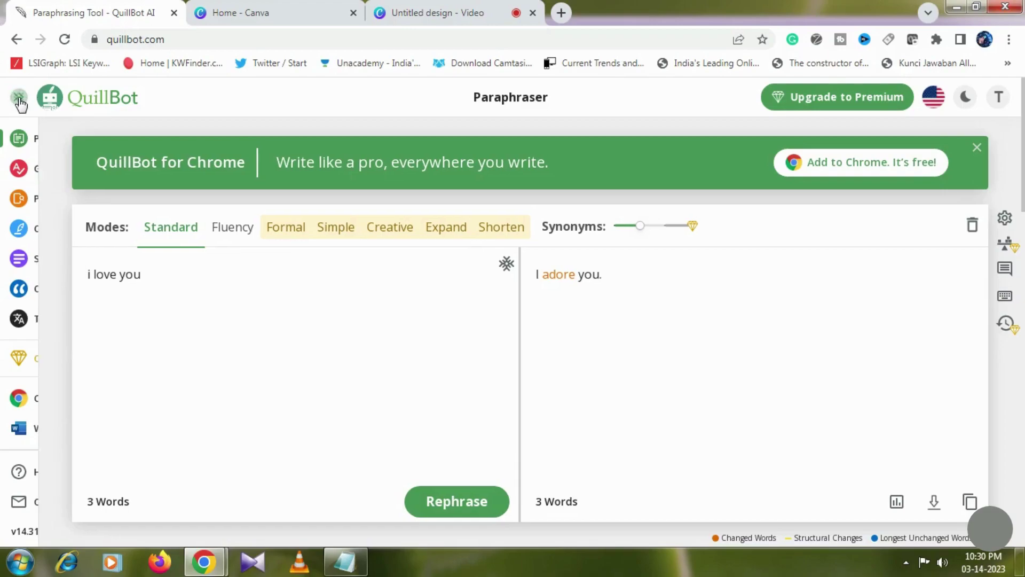
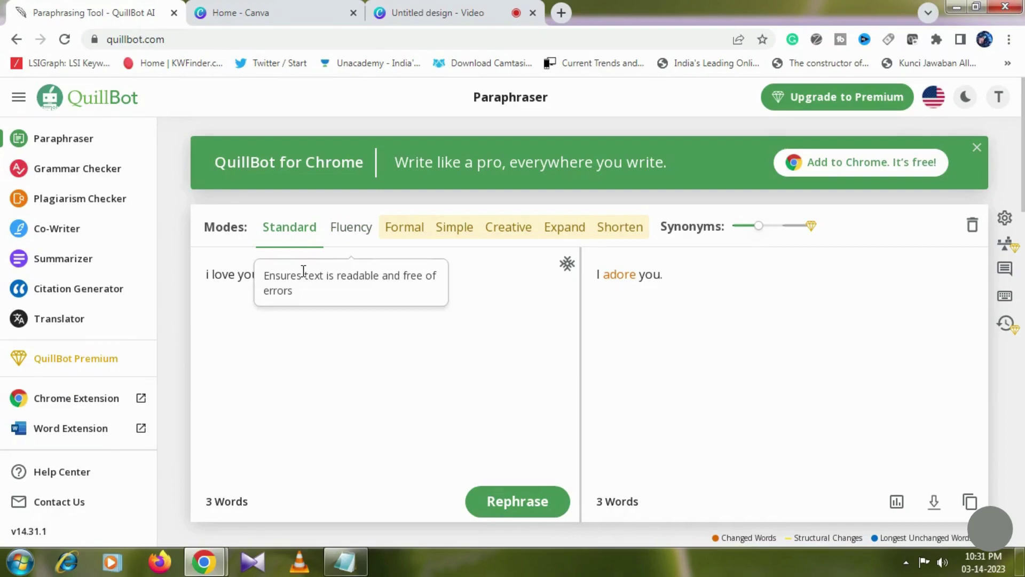
- Replace the source text with "i need to go to movie todat night" and paraphrase it in Fluency mode
{"action": "left_click", "coordinate": [279, 293]}
{"action": "key", "text": "BackSpace"}
{"action": "key", "text": "BackSpace"}
{"action": "key", "text": "BackSpace"}
{"action": "key", "text": "BackSpace"}
{"action": "key", "text": "BackSpace"}
{"action": "key", "text": "BackSpace"}
{"action": "key", "text": "BackSpace"}
{"action": "key", "text": "BackSpace"}
{"action": "key", "text": "BackSpace"}
{"action": "key", "text": "BackSpace"}
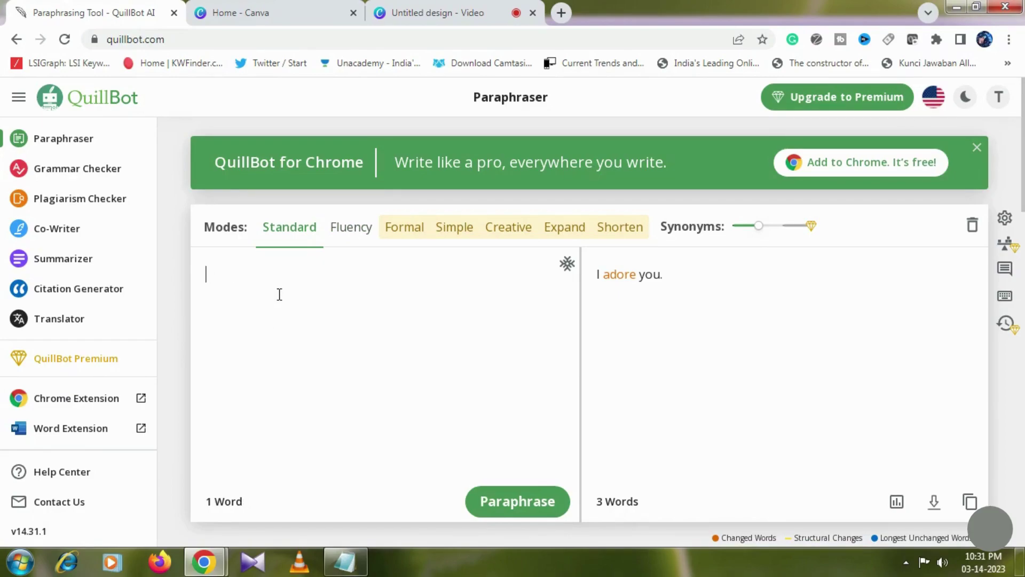
{"action": "type", "text": "i need to go to movie"}
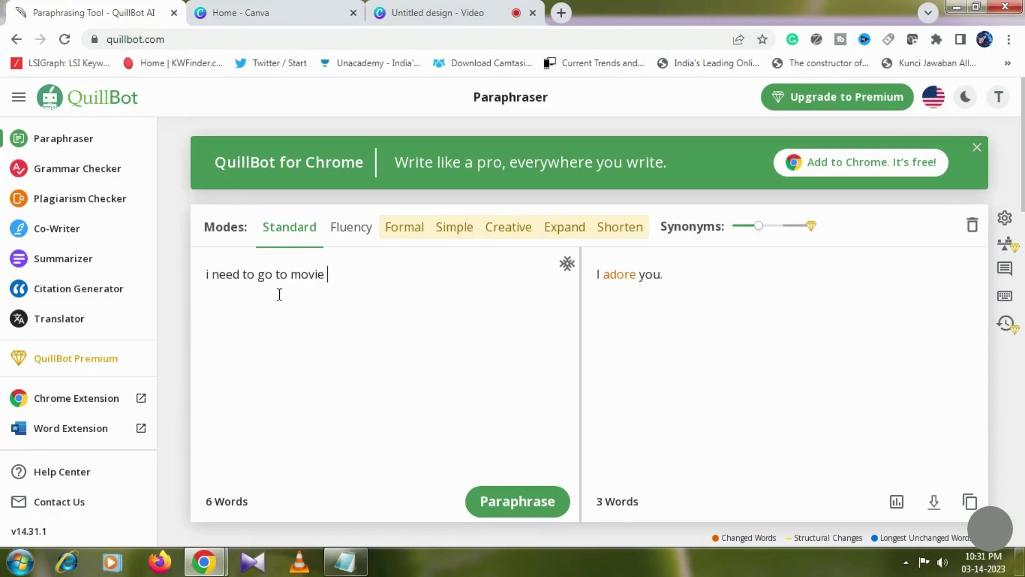
{"action": "type", "text": " todat"}
{"action": "key", "text": "BackSpace"}
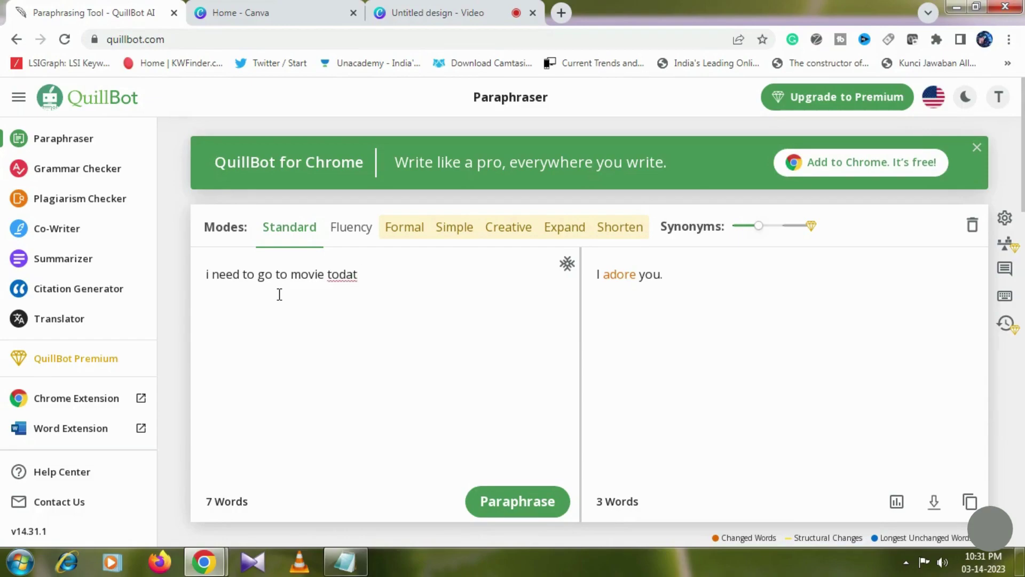
{"action": "type", "text": "night"}
{"action": "left_click", "coordinate": [362, 233]}
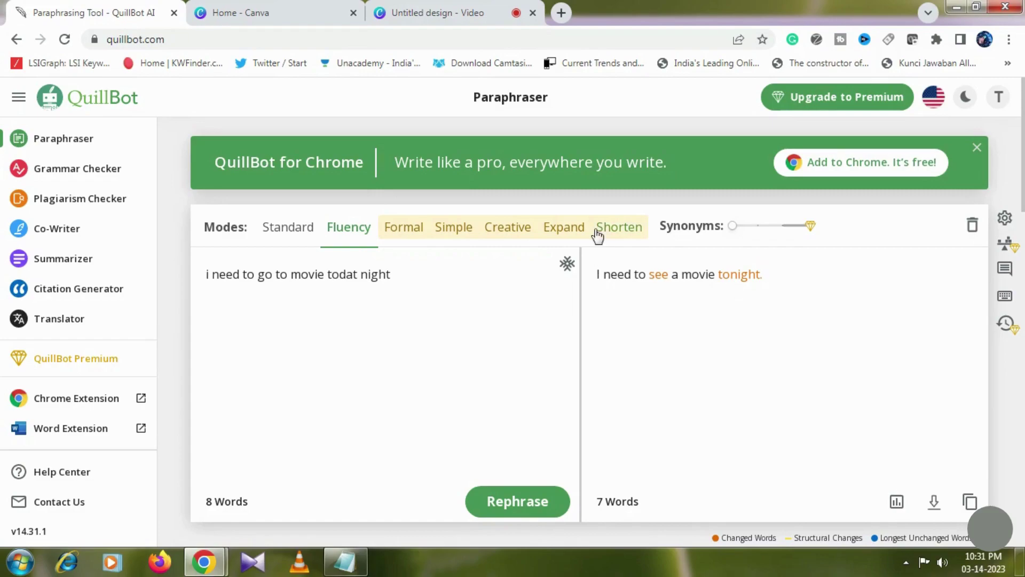
- Look through the examples for the premium Formal, Simple, Creative, Expand and Shorten modes
{"action": "left_click", "coordinate": [400, 227]}
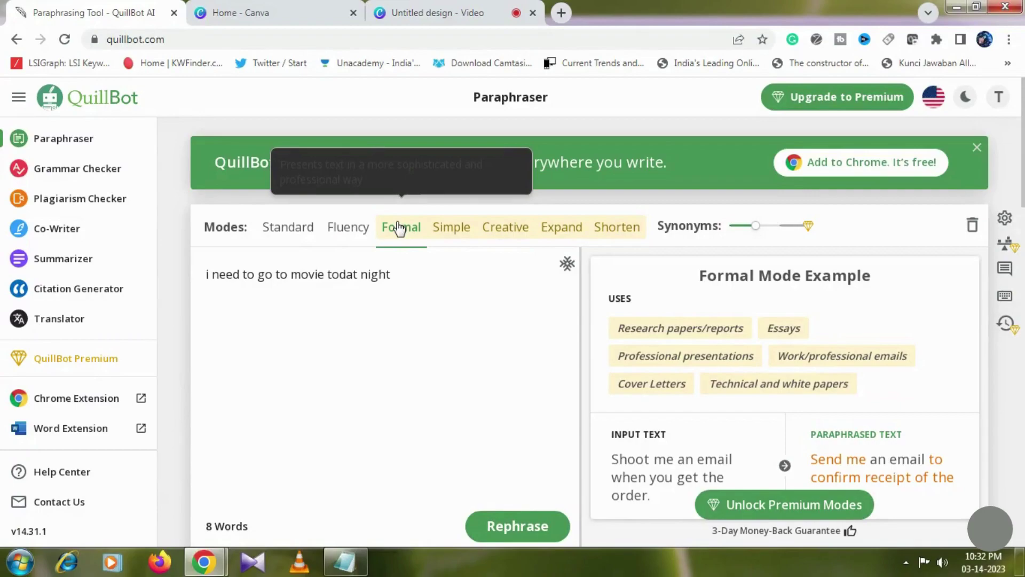
{"action": "left_click", "coordinate": [457, 235]}
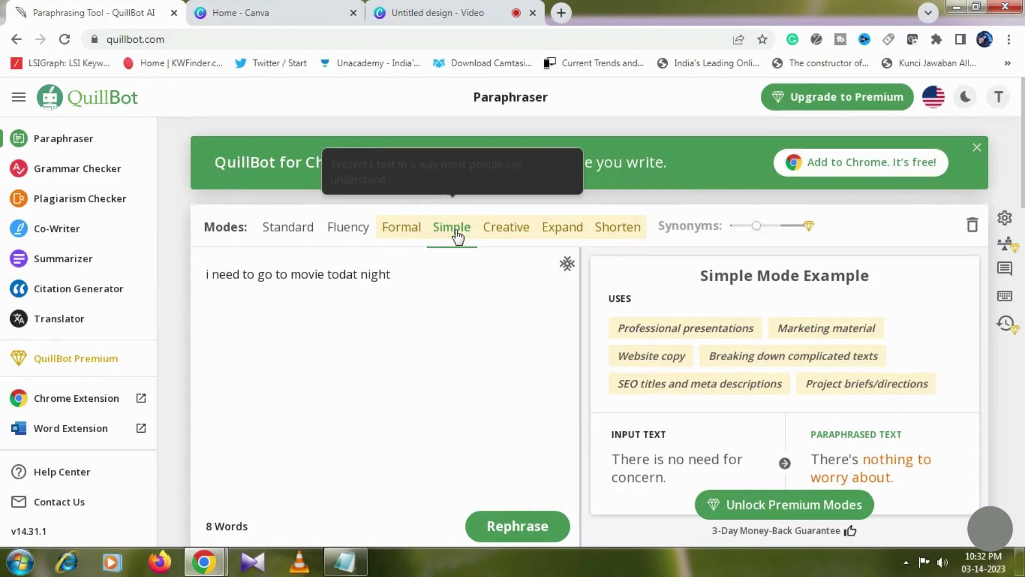
{"action": "left_click", "coordinate": [505, 235]}
{"action": "left_click", "coordinate": [399, 275]}
{"action": "key", "text": "Return"}
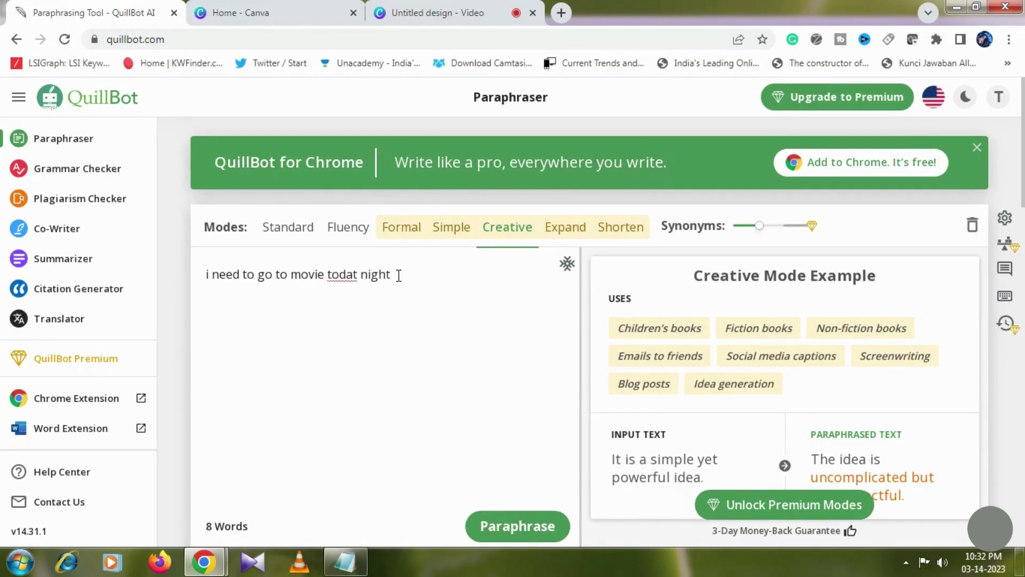
{"action": "left_click", "coordinate": [562, 231]}
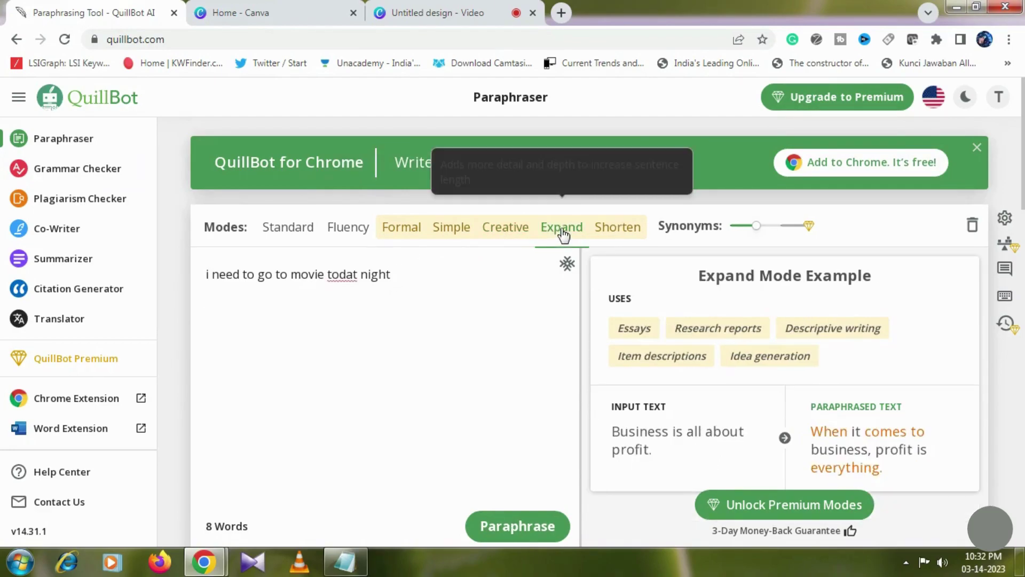
{"action": "left_click", "coordinate": [605, 230]}
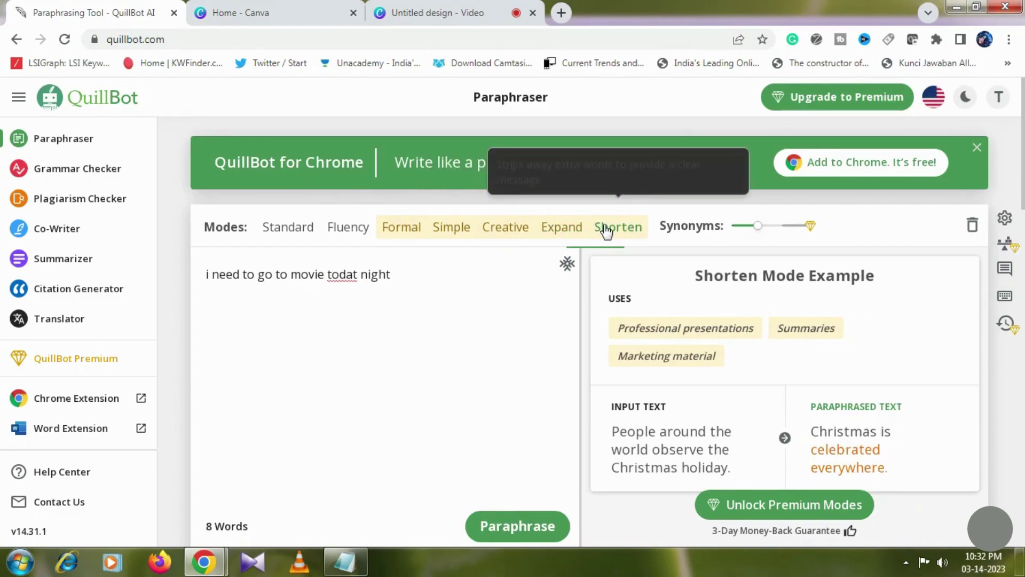
- Try to paraphrase the movie sentence in Shorten mode
{"action": "left_click", "coordinate": [397, 274]}
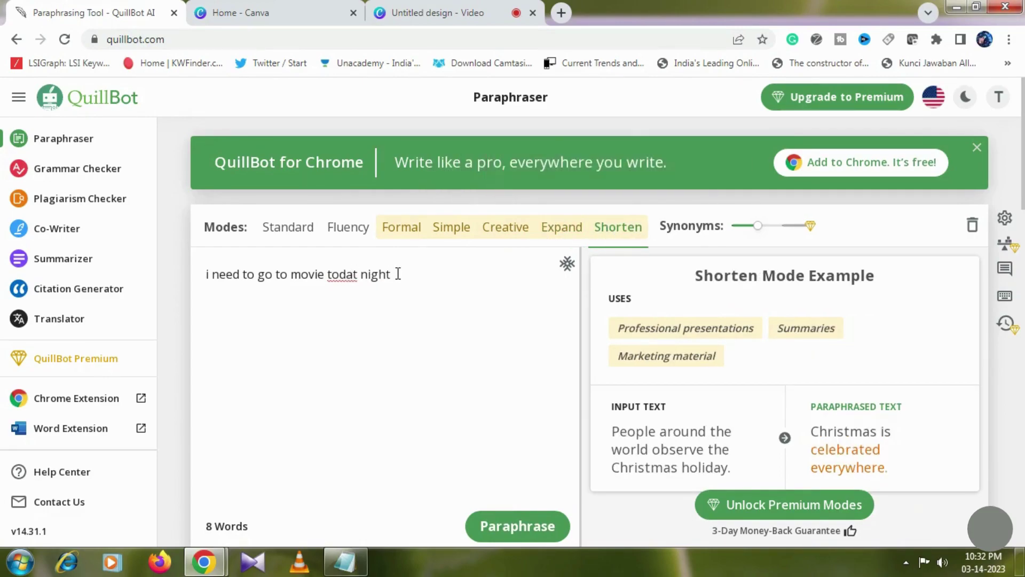
{"action": "key", "text": "ctrl+a"}
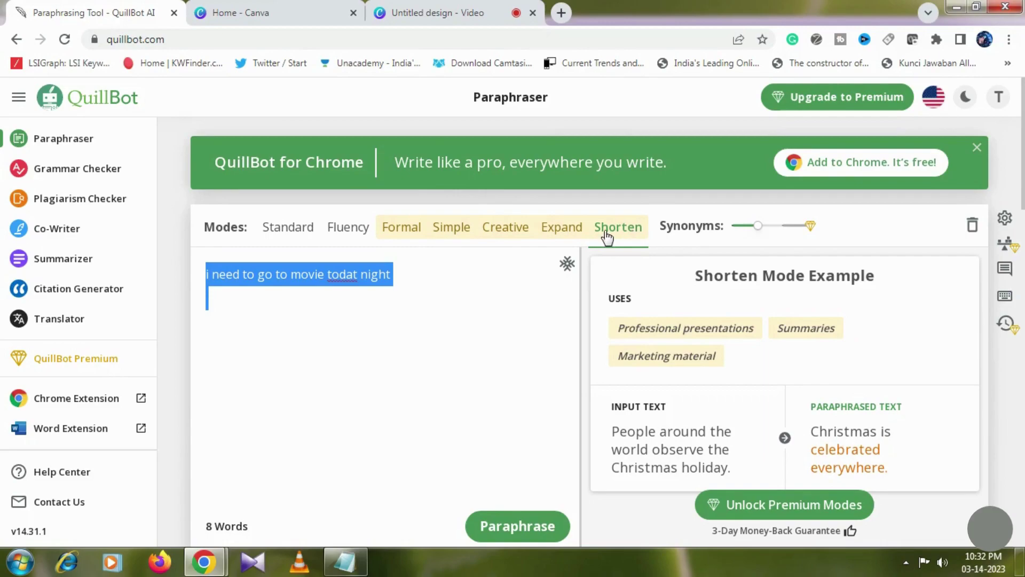
{"action": "left_click", "coordinate": [503, 523]}
{"action": "left_click", "coordinate": [539, 362]}
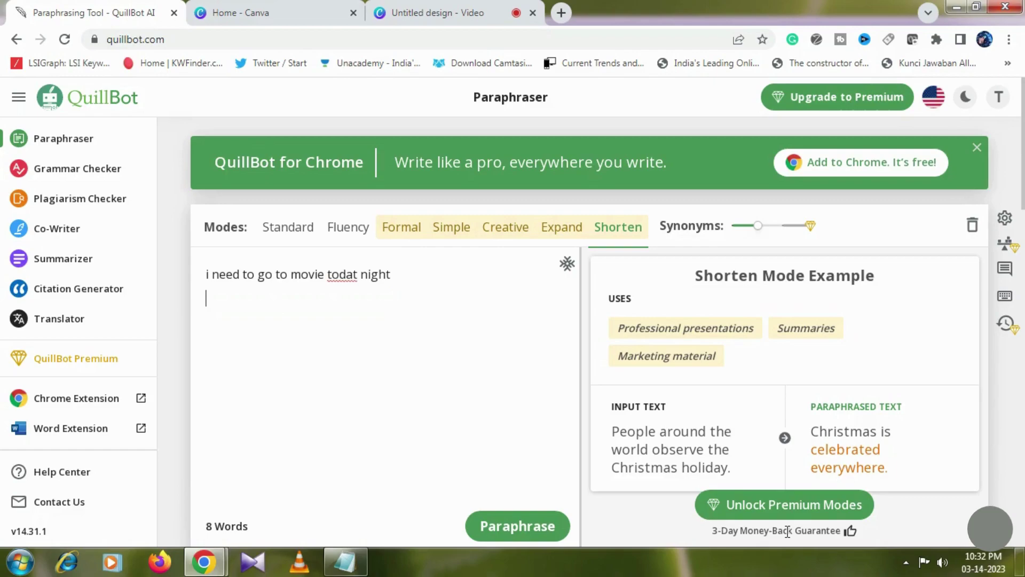
- Switch back to Standard mode to paraphrase the movie sentence
{"action": "scroll", "coordinate": [1024, 443], "scroll_direction": "down", "scroll_amount": 5}
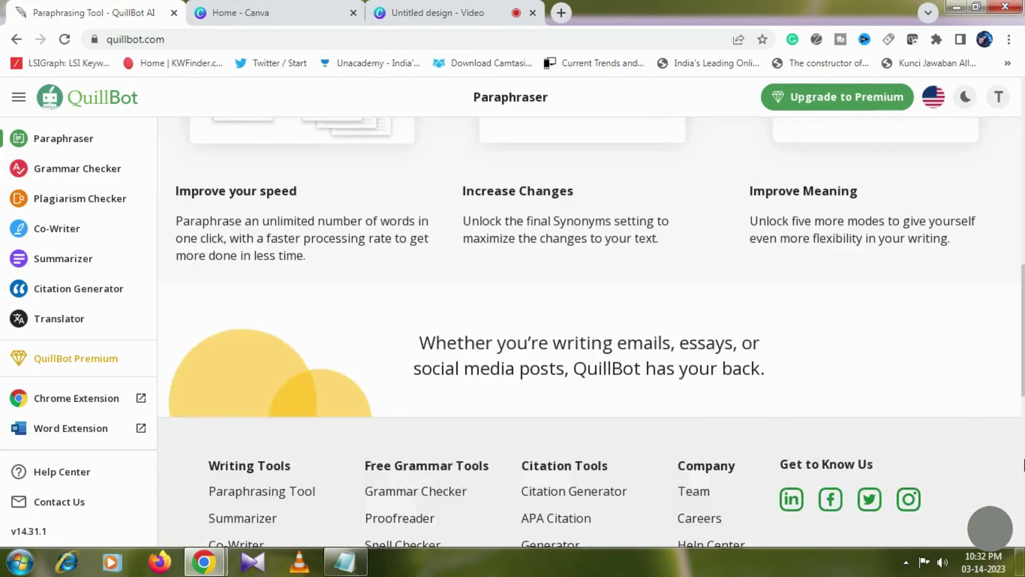
{"action": "scroll", "coordinate": [1024, 443], "scroll_direction": "down", "scroll_amount": 8}
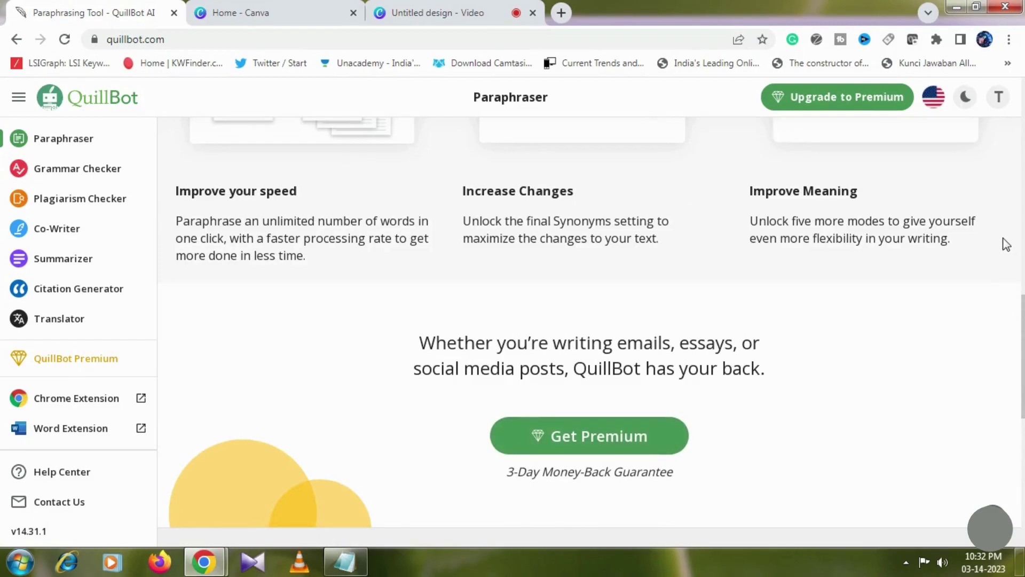
{"action": "scroll", "coordinate": [1023, 253], "scroll_direction": "up", "scroll_amount": 8}
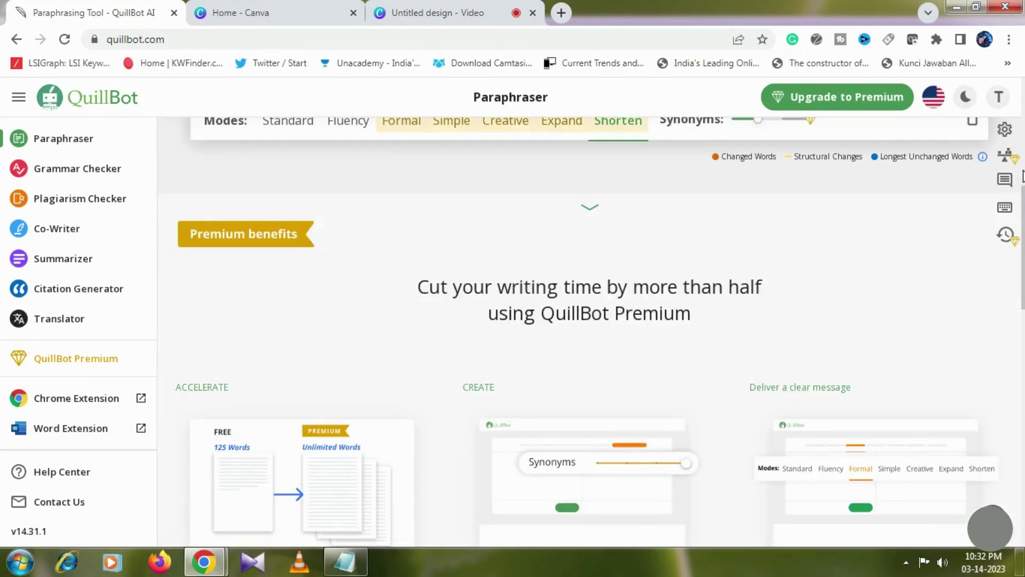
{"action": "scroll", "coordinate": [1023, 214], "scroll_direction": "up", "scroll_amount": 5}
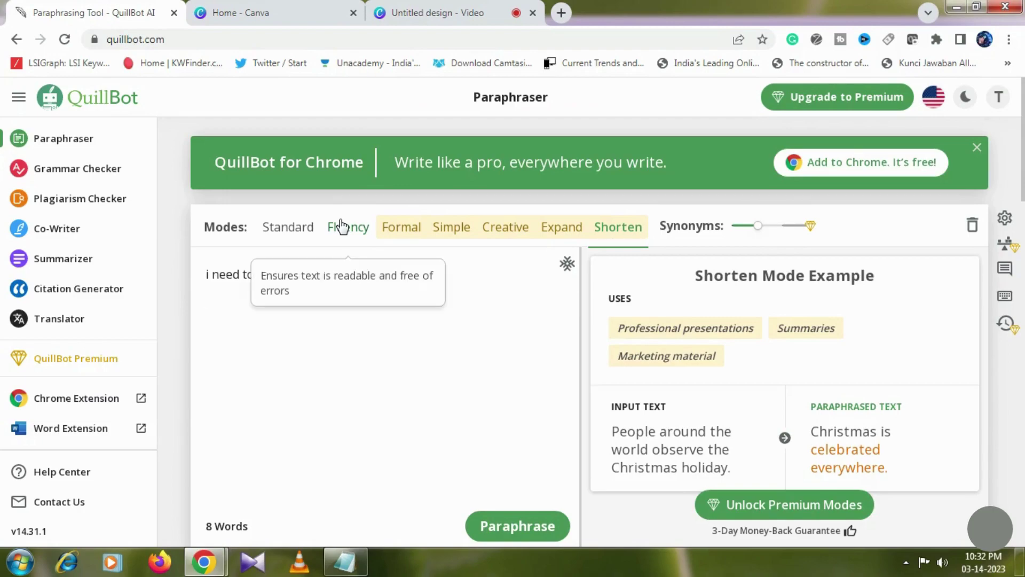
{"action": "left_click", "coordinate": [293, 229]}
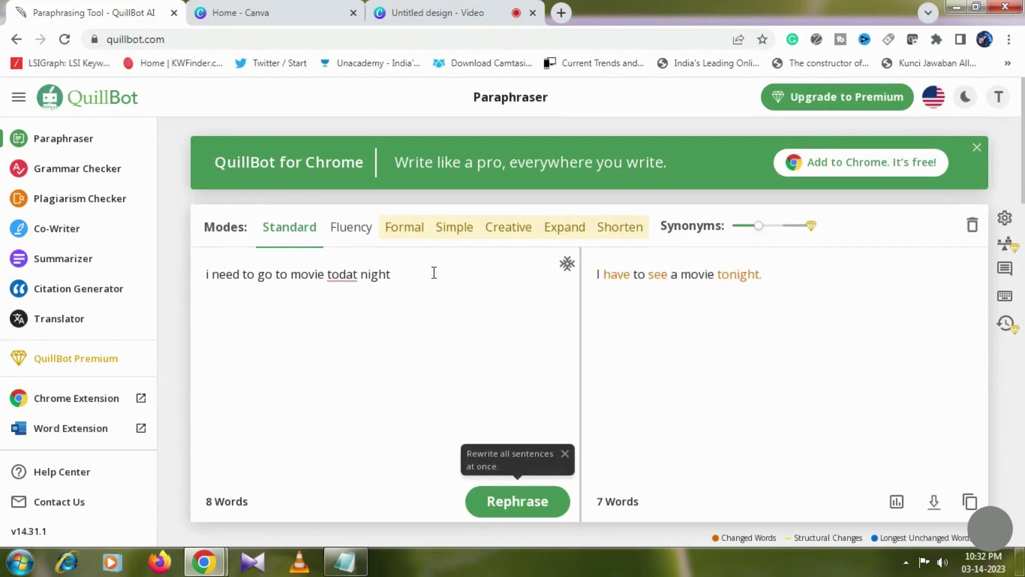
- Replace the source text with "today i should wirte a leave lettr" and paraphrase it in Standard mode
{"action": "key", "text": "BackSpace"}
{"action": "key", "text": "BackSpace"}
{"action": "key", "text": "BackSpace"}
{"action": "key", "text": "BackSpace"}
{"action": "key", "text": "BackSpace"}
{"action": "key", "text": "BackSpace"}
{"action": "key", "text": "BackSpace"}
{"action": "key", "text": "BackSpace"}
{"action": "key", "text": "BackSpace"}
{"action": "key", "text": "BackSpace"}
{"action": "key", "text": "BackSpace"}
{"action": "key", "text": "BackSpace"}
{"action": "key", "text": "BackSpace"}
{"action": "key", "text": "BackSpace"}
{"action": "key", "text": "BackSpace"}
{"action": "key", "text": "BackSpace"}
{"action": "key", "text": "BackSpace"}
{"action": "key", "text": "BackSpace"}
{"action": "key", "text": "BackSpace"}
{"action": "key", "text": "BackSpace"}
{"action": "key", "text": "BackSpace"}
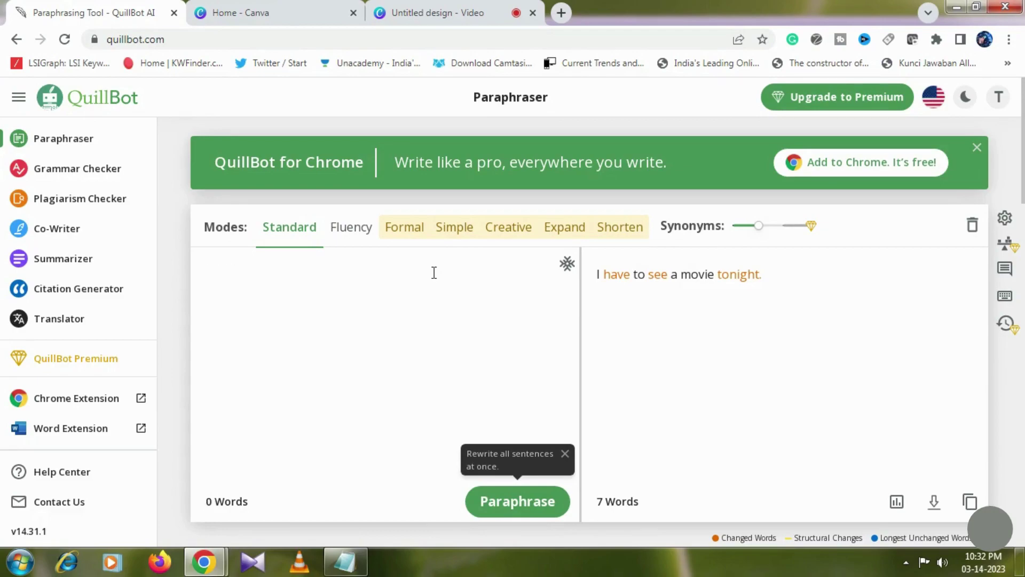
{"action": "type", "text": "today i should wirte a leave lett"}
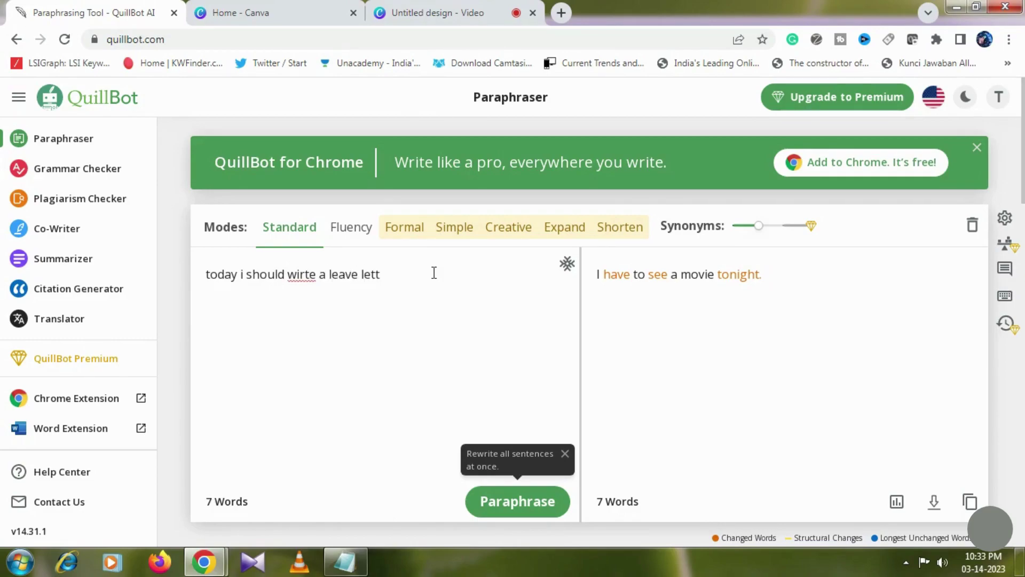
{"action": "type", "text": "r"}
{"action": "mouse_move", "coordinate": [654, 290]}
{"action": "left_click", "coordinate": [503, 503]}
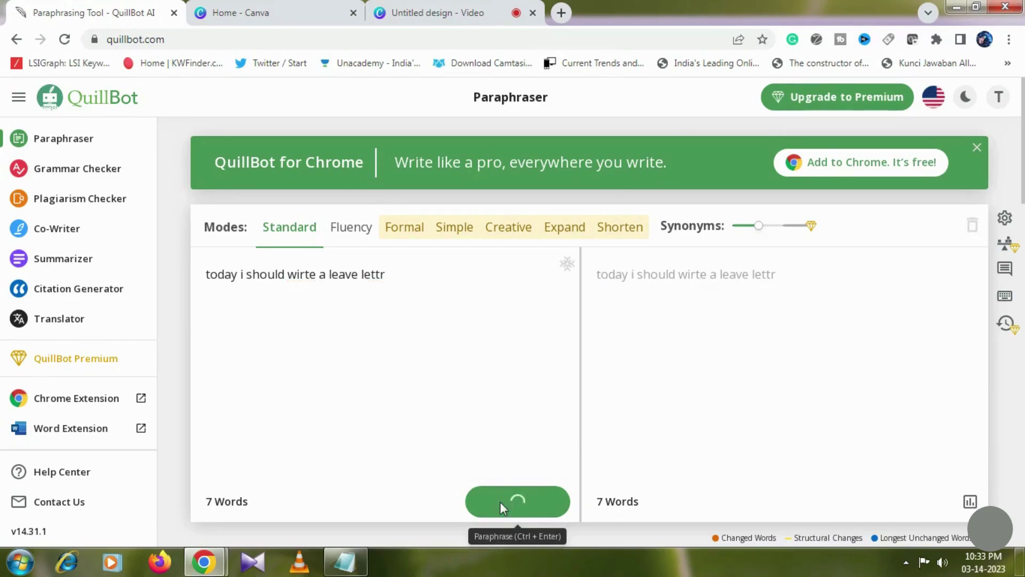